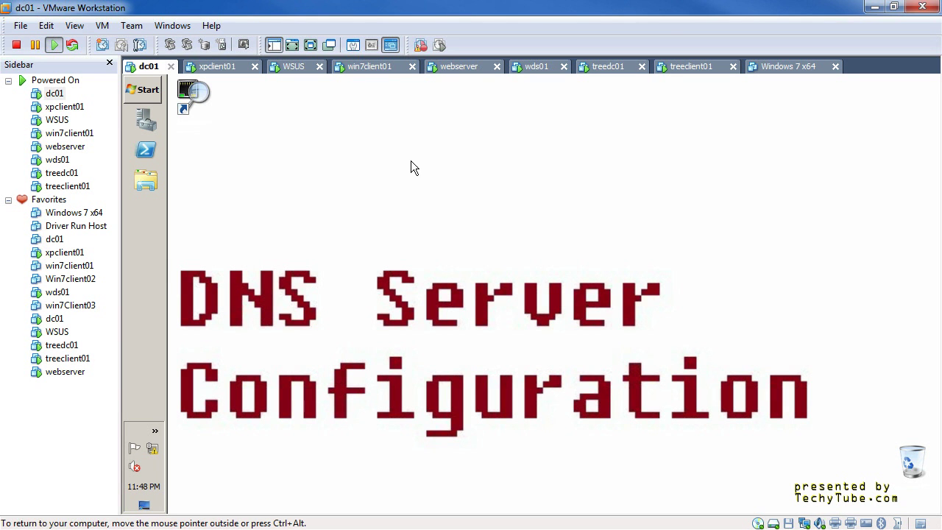
# Step: Open Server Manager and expand the DNS Server role down to the contents of the DC01 server
pyautogui.click(159, 123)
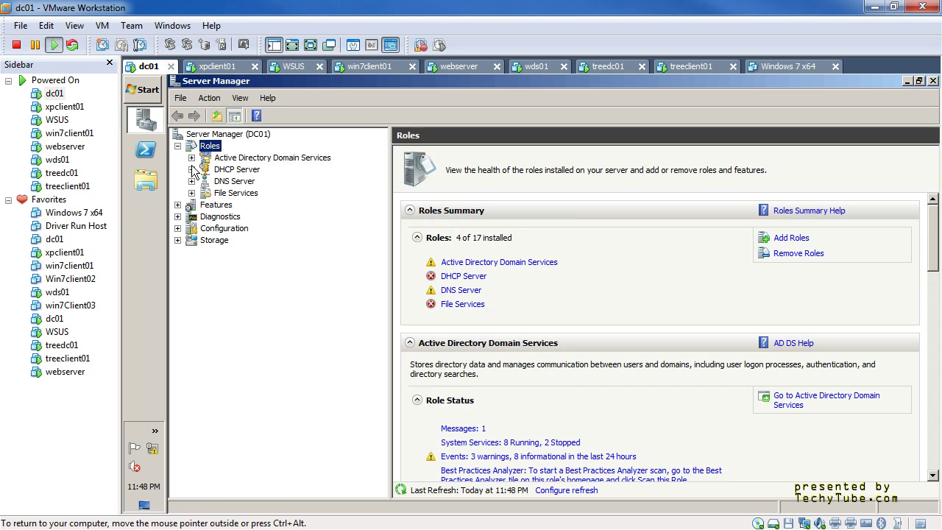
pyautogui.doubleClick(233, 182)
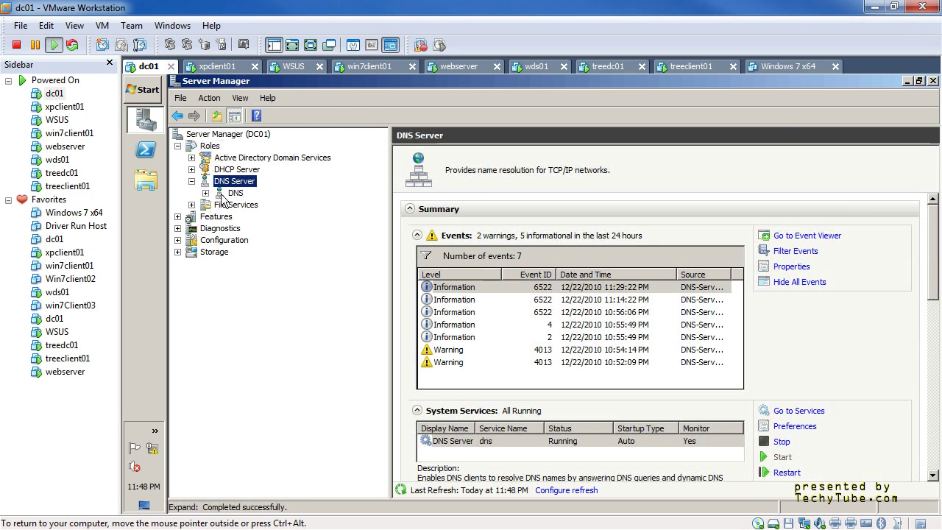
pyautogui.click(206, 193)
pyautogui.doubleClick(251, 204)
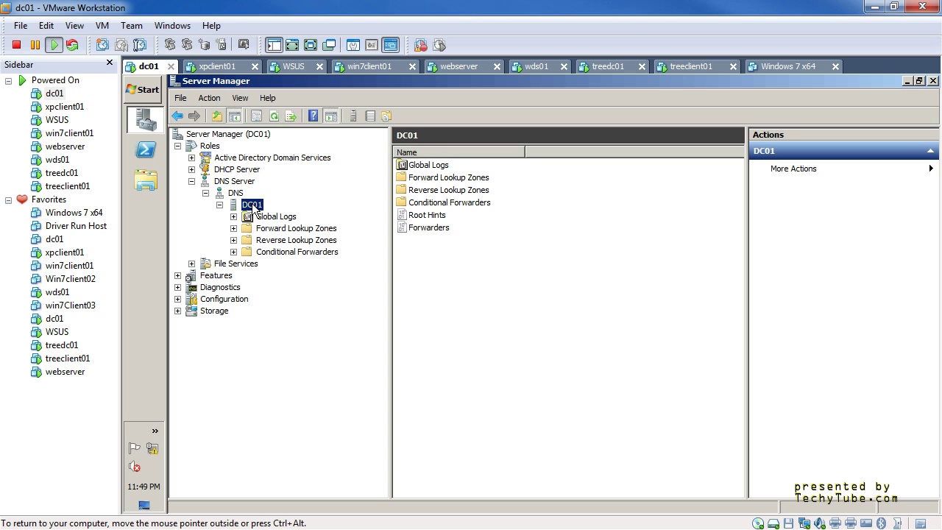
# Step: Open the properties of the DC01 DNS server
pyautogui.rightClick(252, 206)
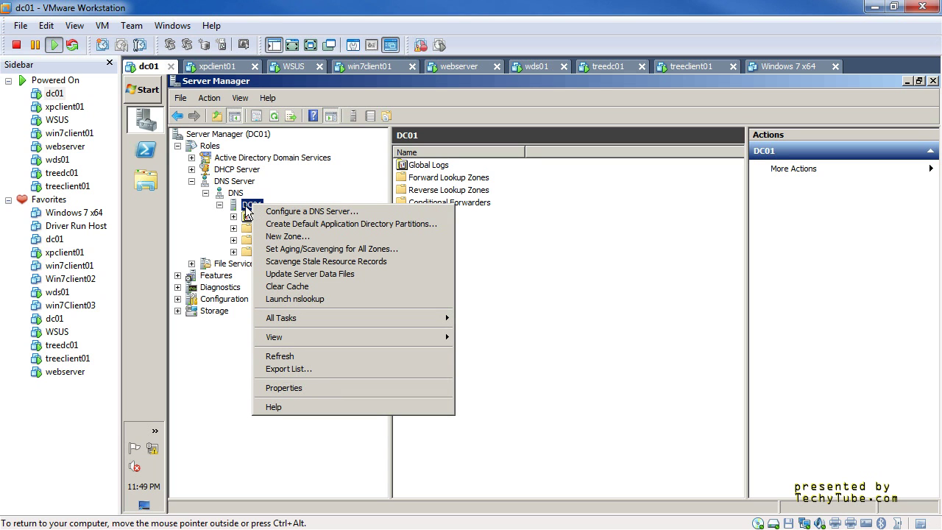
pyautogui.press('Escape')
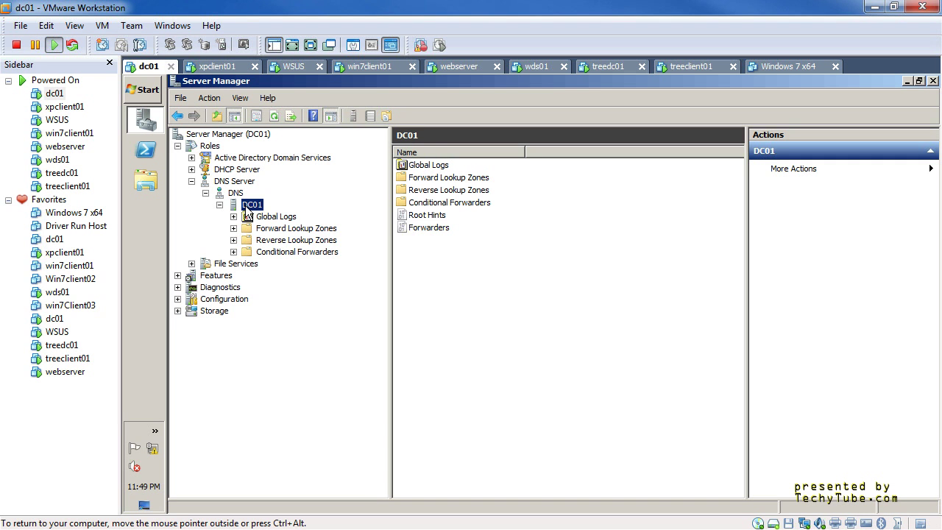
pyautogui.rightClick(245, 206)
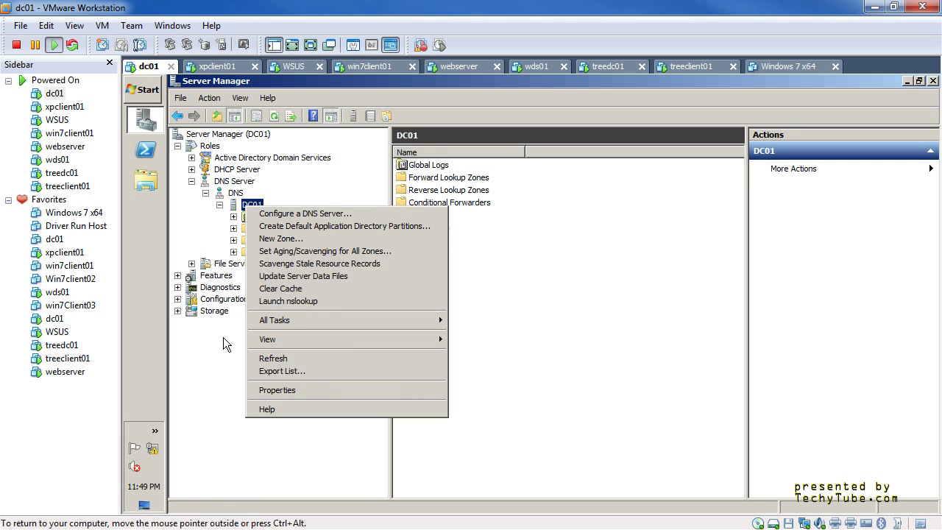
pyautogui.click(252, 194)
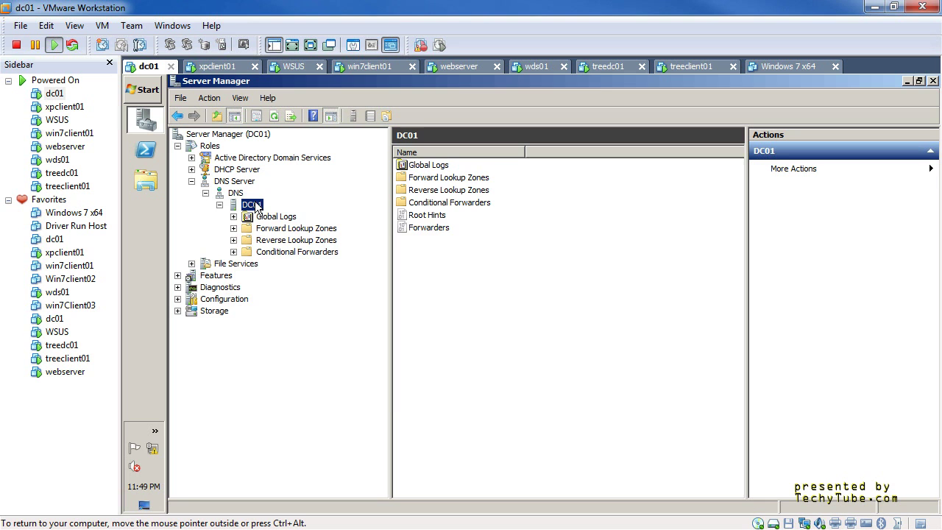
pyautogui.rightClick(256, 203)
pyautogui.click(311, 386)
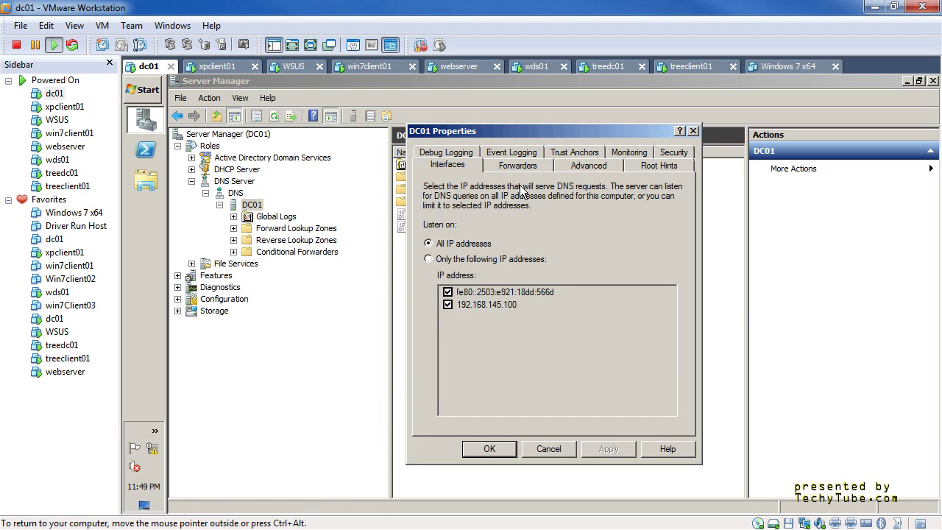
pyautogui.moveTo(508, 129); pyautogui.dragTo(482, 106)
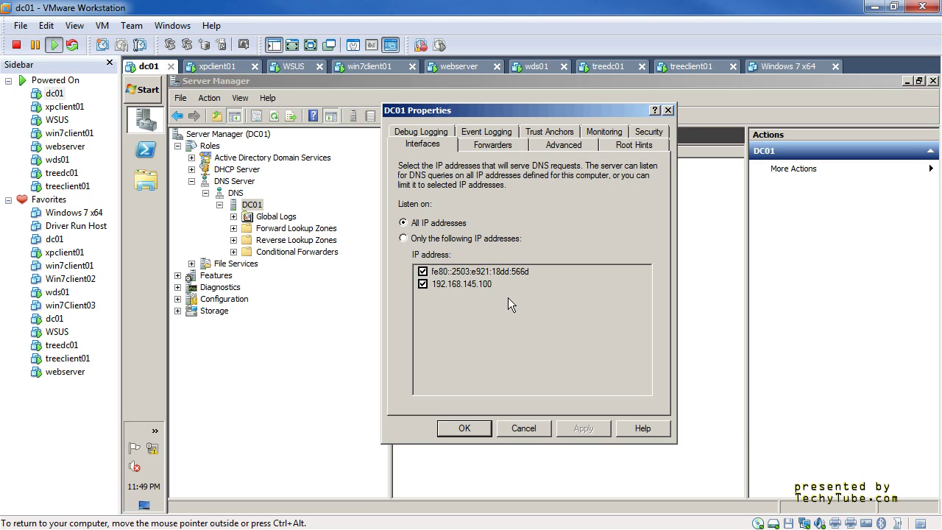
# Step: Try limiting DNS listening to only 192.168.145.100 by excluding the IPv6 address, and switch back to listening on all IP addresses
pyautogui.click(424, 239)
pyautogui.click(423, 271)
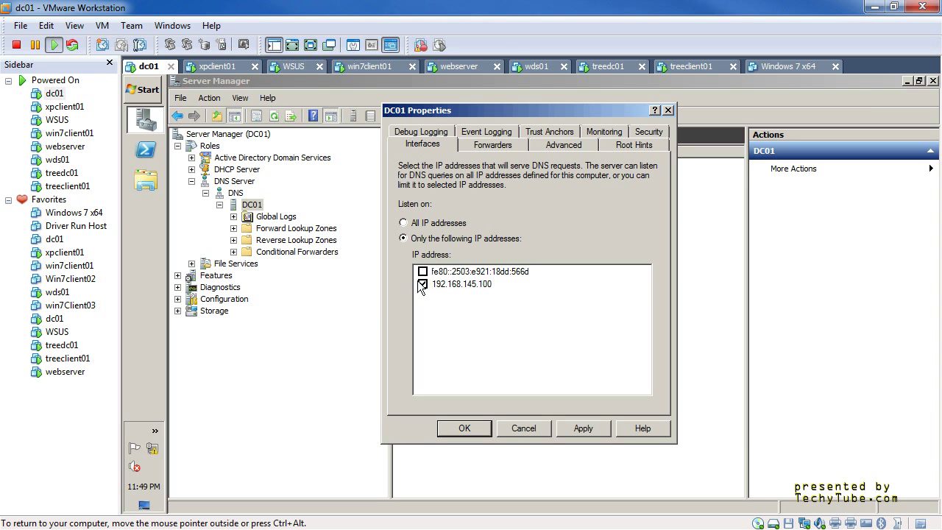
pyautogui.click(454, 287)
pyautogui.hotkey('shift', 'Tab')
pyautogui.press('Up')
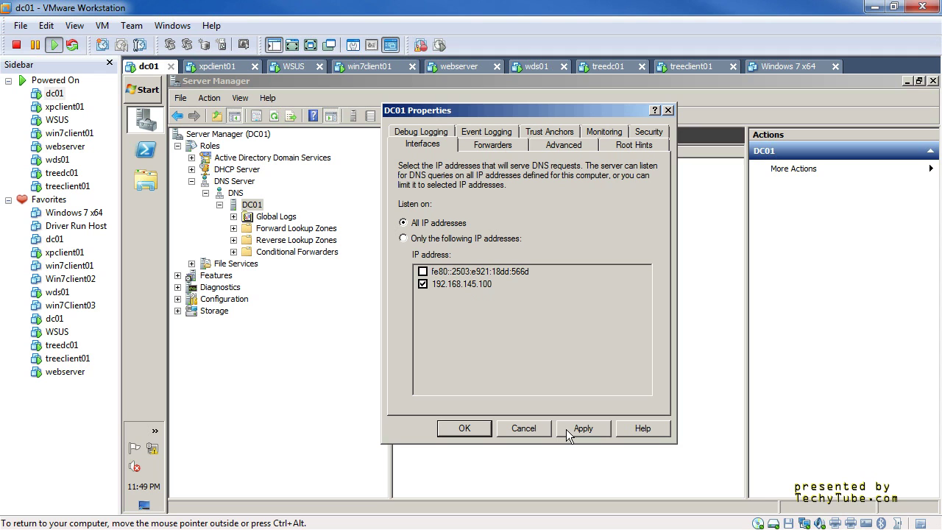
# Step: Review DC01's configured forwarders and the full list of root hints name servers
pyautogui.click(490, 147)
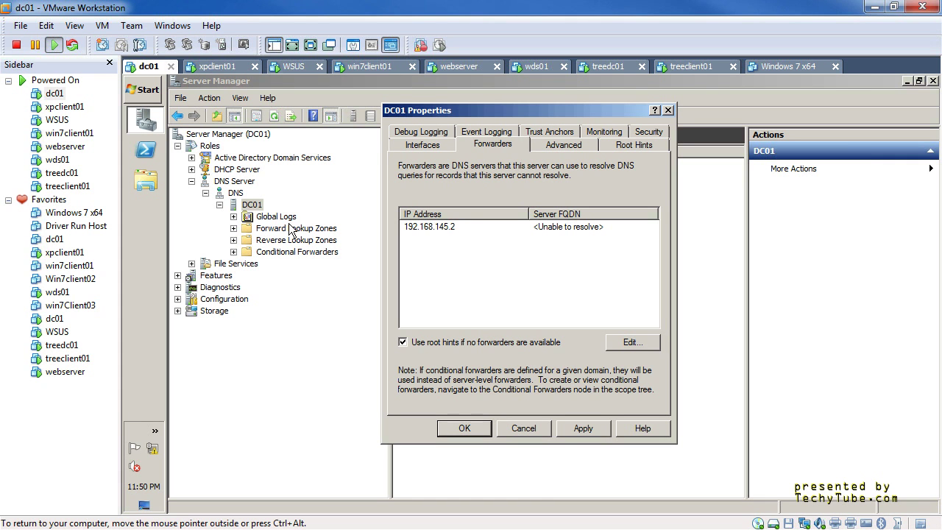
pyautogui.click(432, 228)
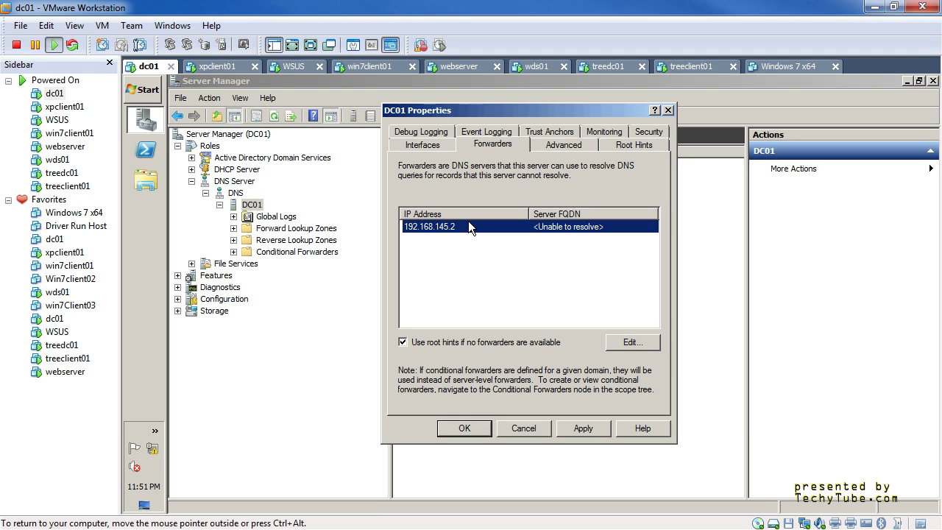
pyautogui.click(486, 145)
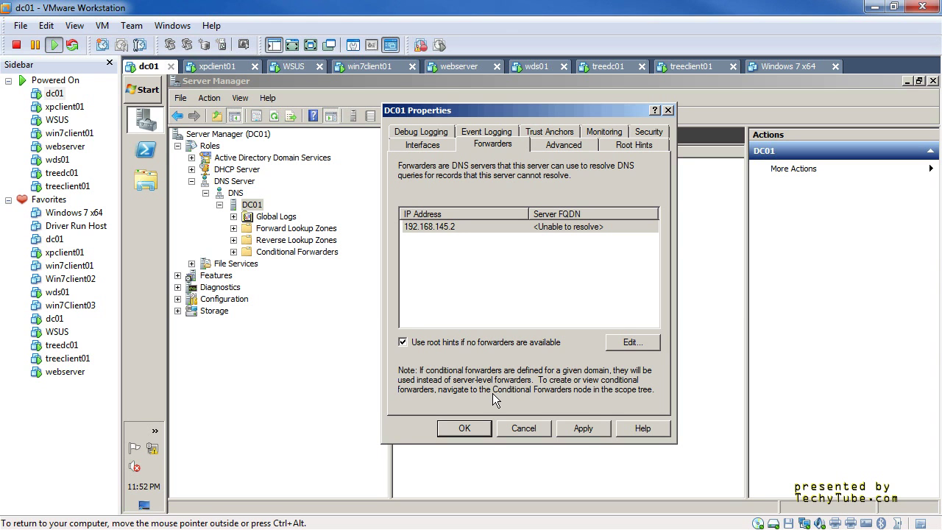
pyautogui.click(655, 146)
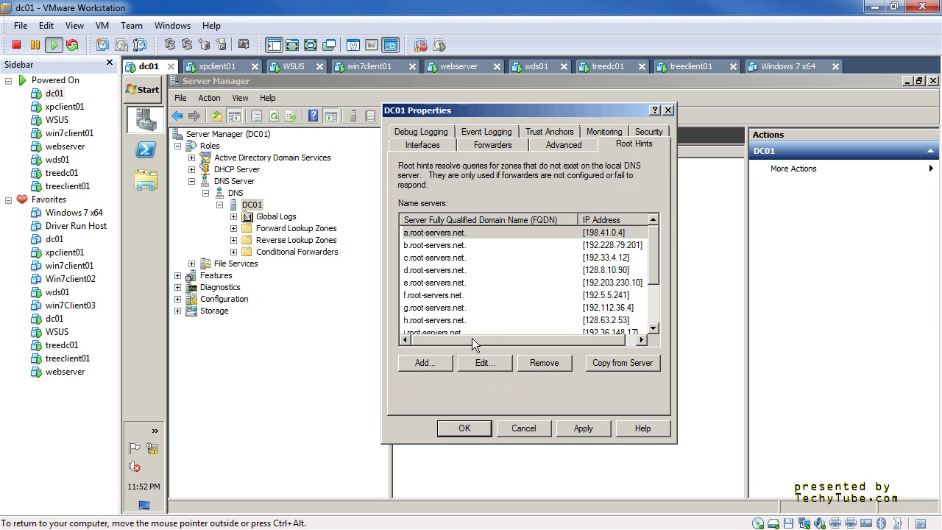
pyautogui.moveTo(652, 234); pyautogui.dragTo(651, 307)
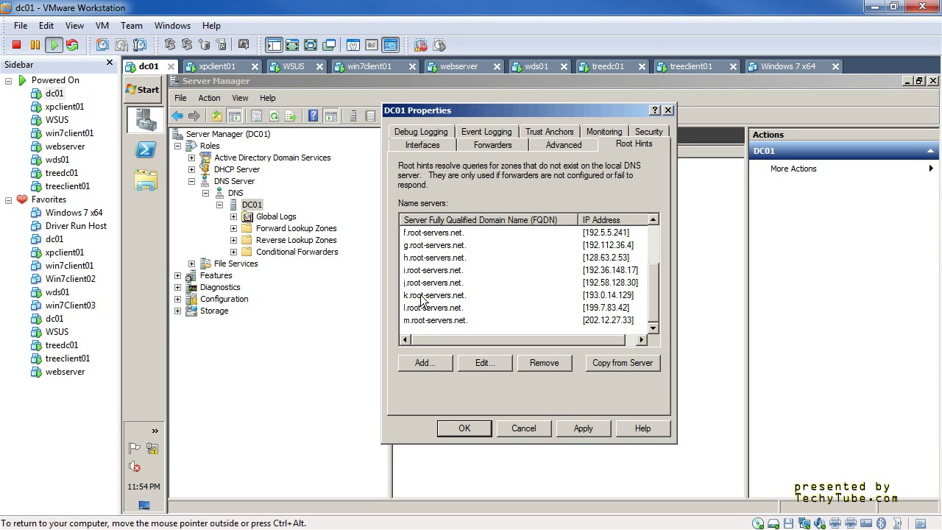
pyautogui.click(526, 146)
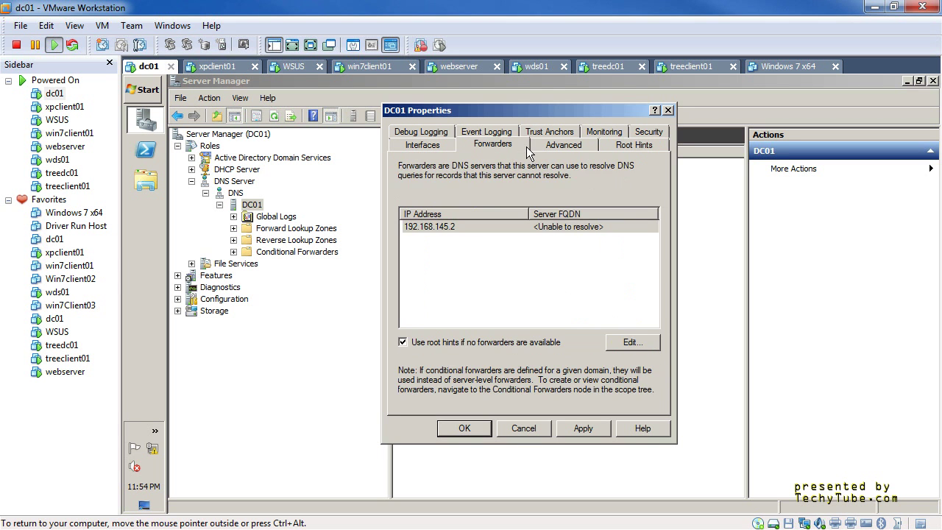
# Step: Show DC01's advanced server options and switch to Internet Explorer to skim Microsoft's article on the Secure Cache Against Pollution setting
pyautogui.click(560, 147)
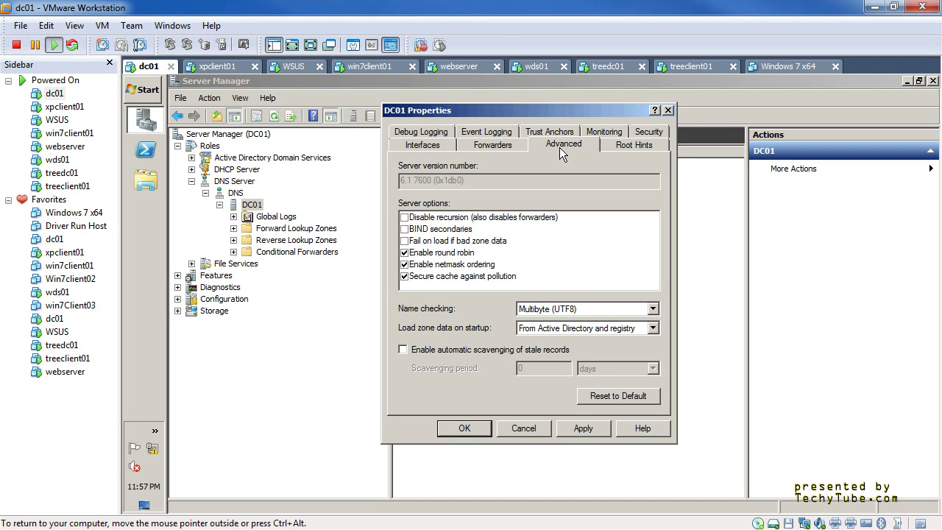
pyautogui.hotkey('ctrl', 'alt')
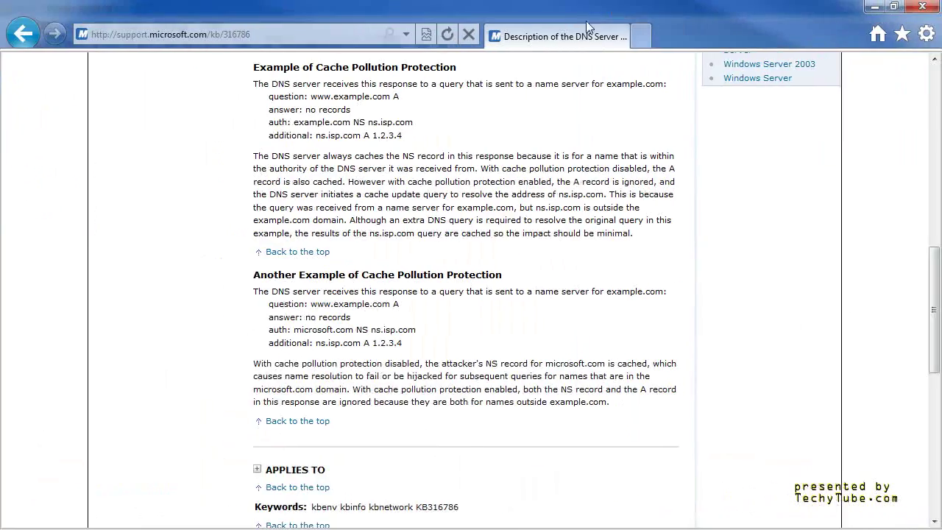
pyautogui.scroll(15, 774, 320)
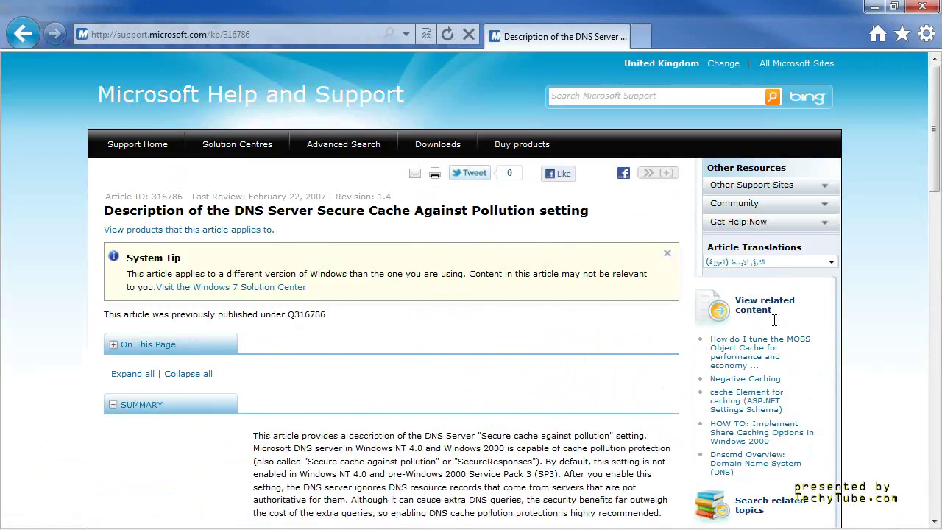
pyautogui.scroll(-10, 774, 320)
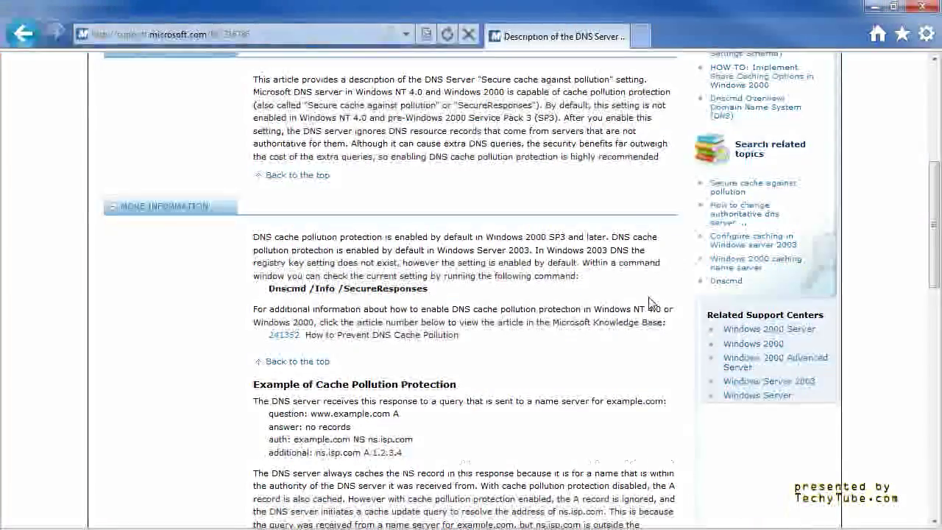
pyautogui.scroll(-5, 650, 302)
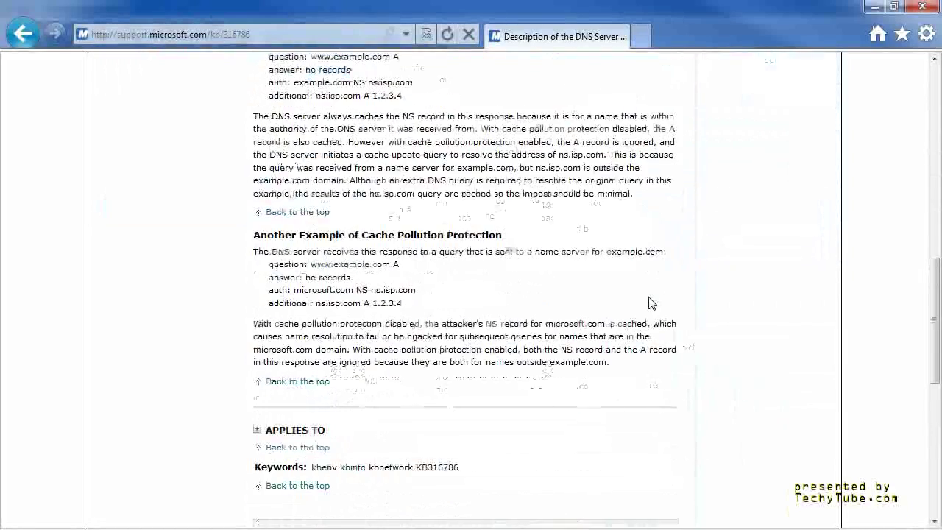
pyautogui.scroll(15, 651, 301)
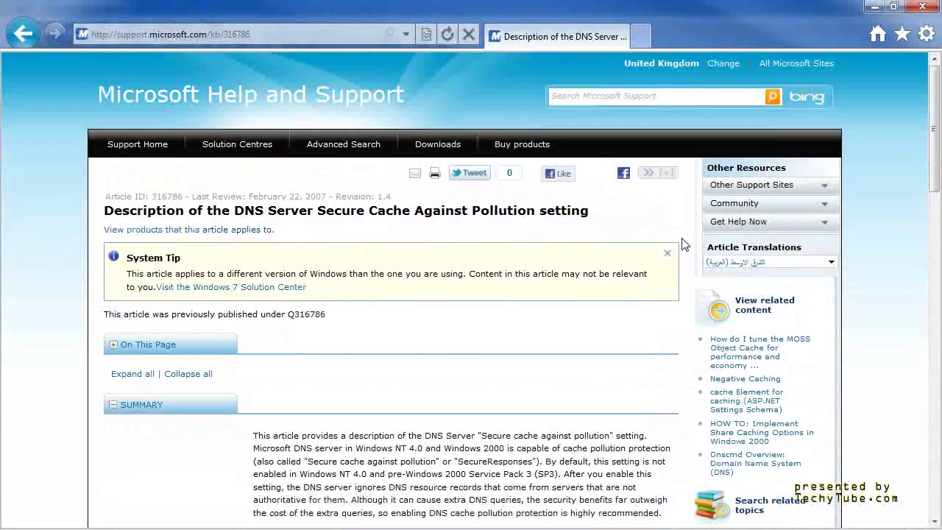
pyautogui.doubleClick(163, 196)
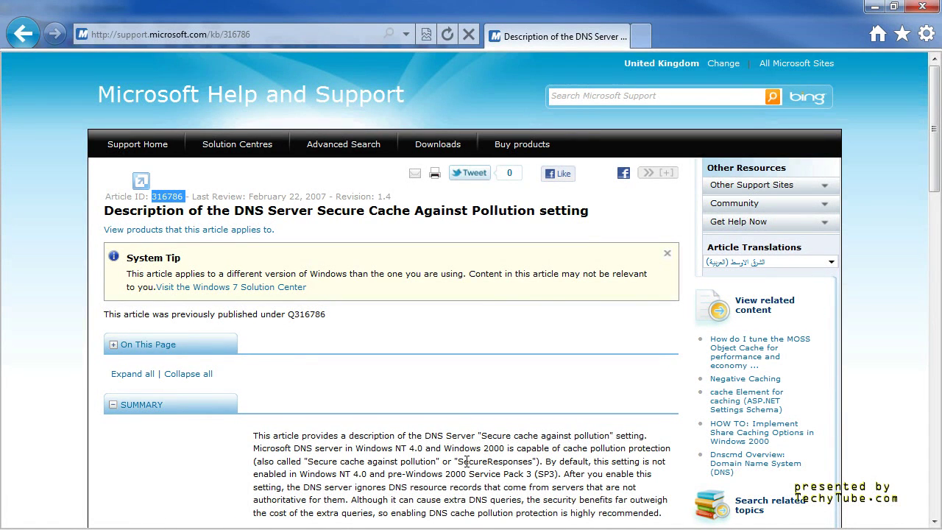
pyautogui.click(381, 449)
pyautogui.scroll(-3, 370, 449)
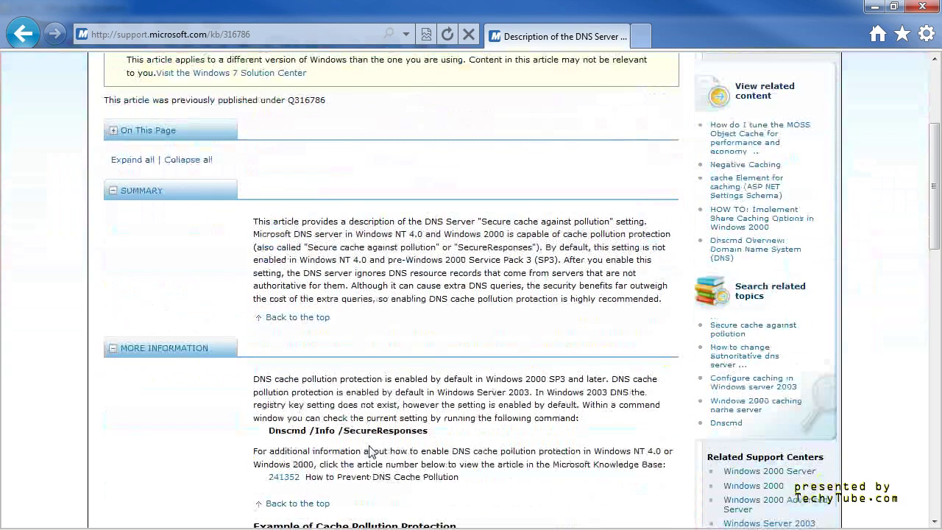
pyautogui.scroll(-3, 370, 449)
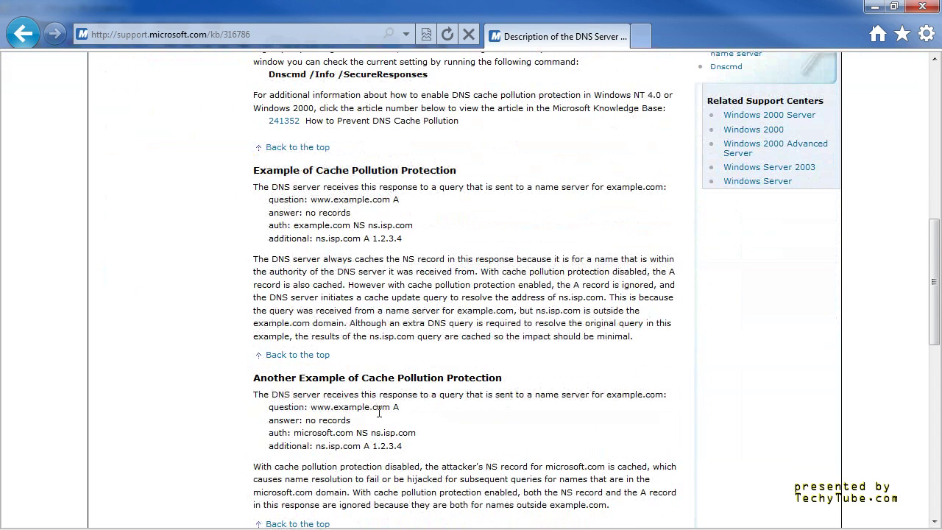
# Step: Examine the question, answer, auth and additional lines in the article's first example of cache pollution protection
pyautogui.moveTo(316, 199); pyautogui.dragTo(353, 213)
pyautogui.click(364, 213)
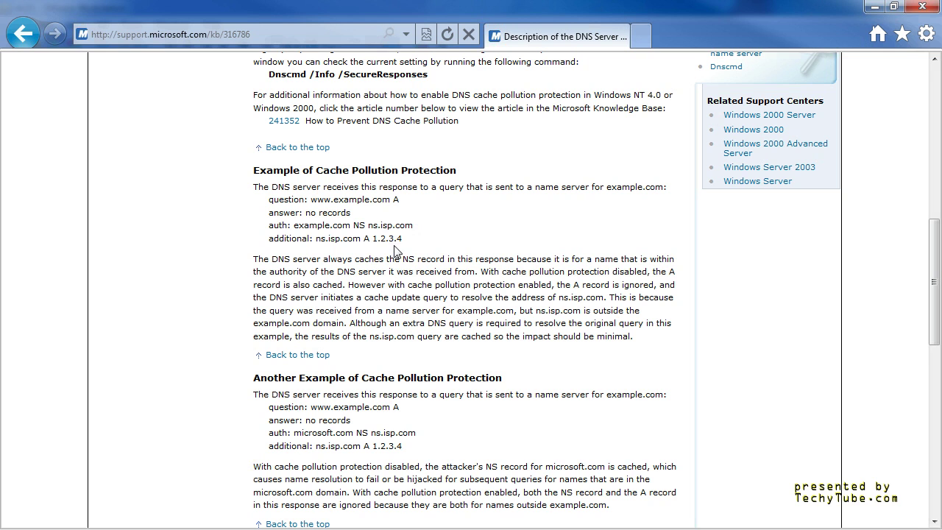
pyautogui.moveTo(295, 225); pyautogui.dragTo(353, 225)
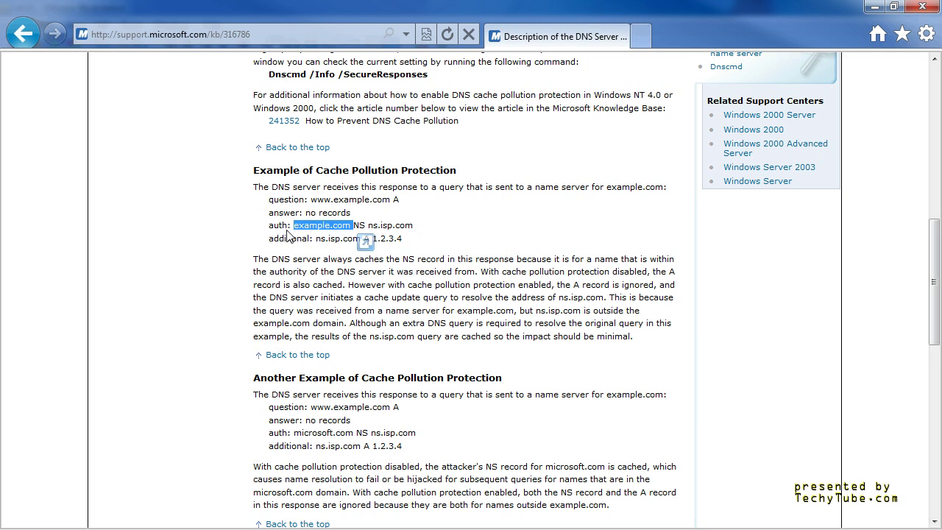
pyautogui.moveTo(368, 226); pyautogui.dragTo(421, 237)
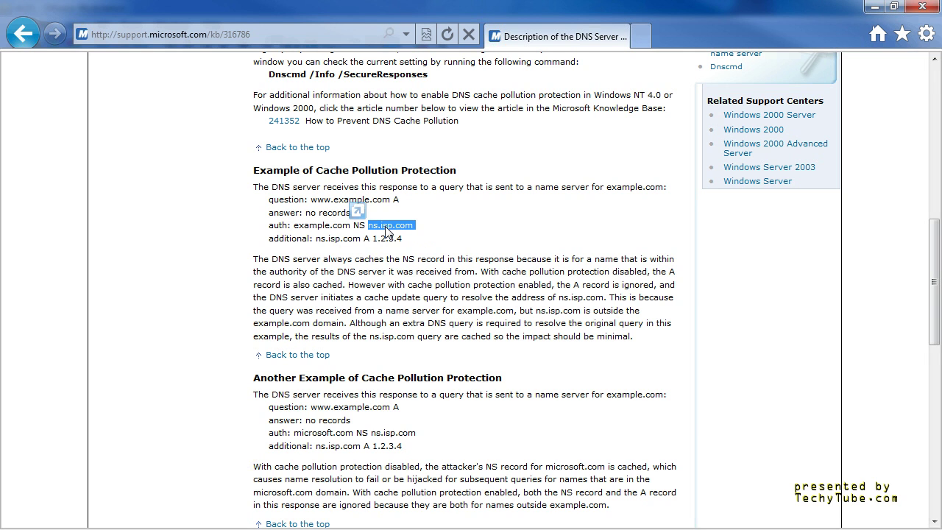
pyautogui.click(385, 228)
pyautogui.doubleClick(408, 226)
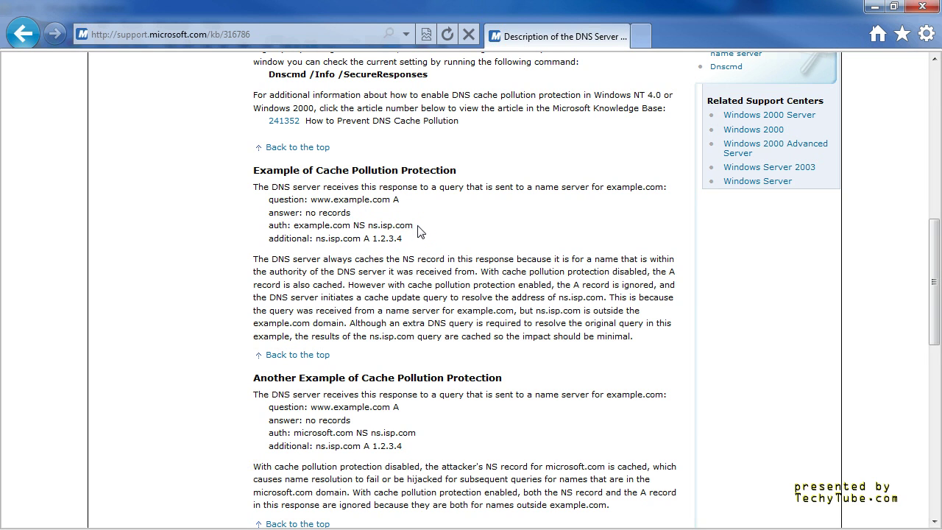
pyautogui.click(385, 230)
pyautogui.moveTo(413, 225); pyautogui.dragTo(379, 226)
pyautogui.click(380, 237)
pyautogui.moveTo(280, 240)
pyautogui.mouseDown()
pyautogui.moveTo(401, 241)
pyautogui.moveTo(278, 239)
pyautogui.mouseUp()
pyautogui.click(278, 242)
# Step: Highlight the article ID 316786, and close the browser to return to DC01's root hints name servers
pyautogui.scroll(-1, 449, 309)
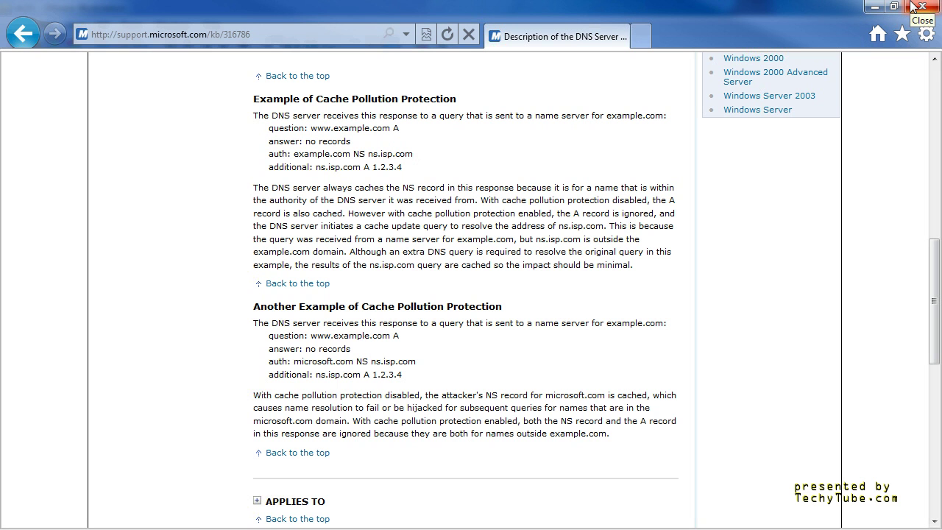
pyautogui.scroll(10, 782, 171)
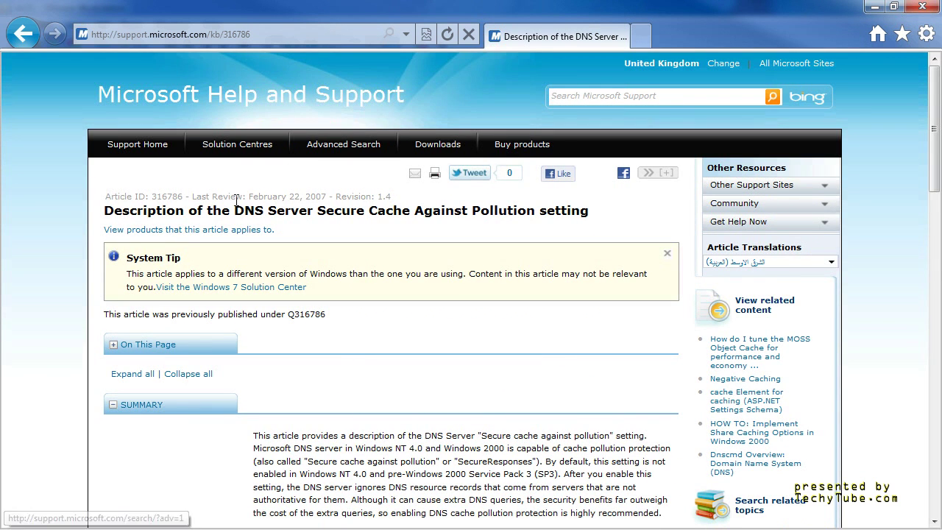
pyautogui.doubleClick(166, 197)
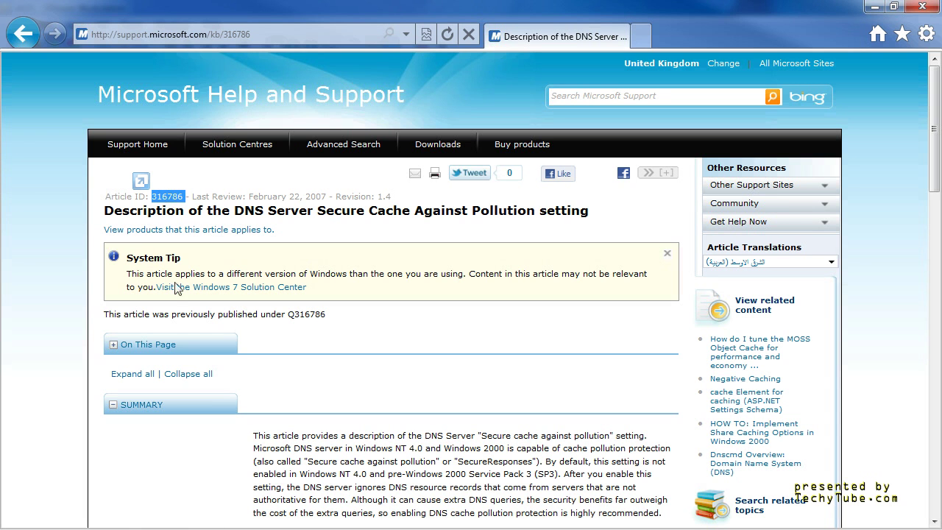
pyautogui.click(932, 6)
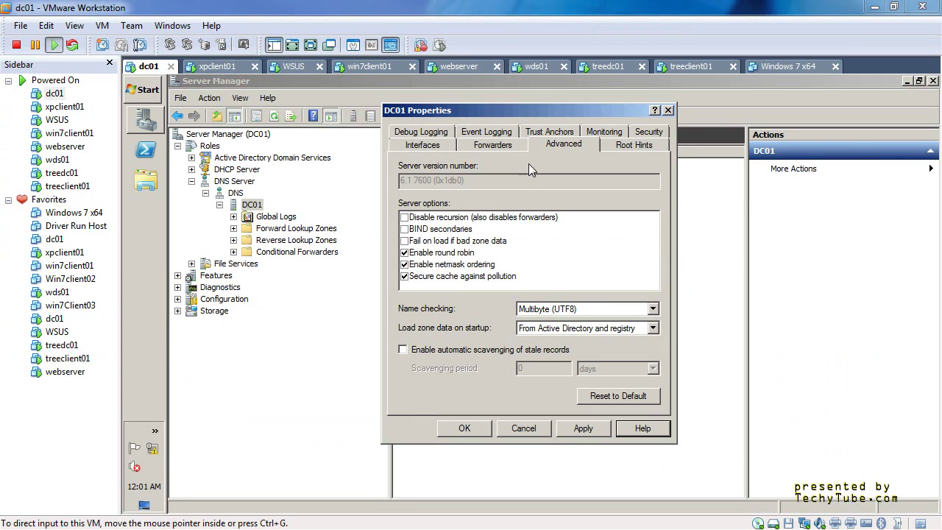
pyautogui.click(616, 147)
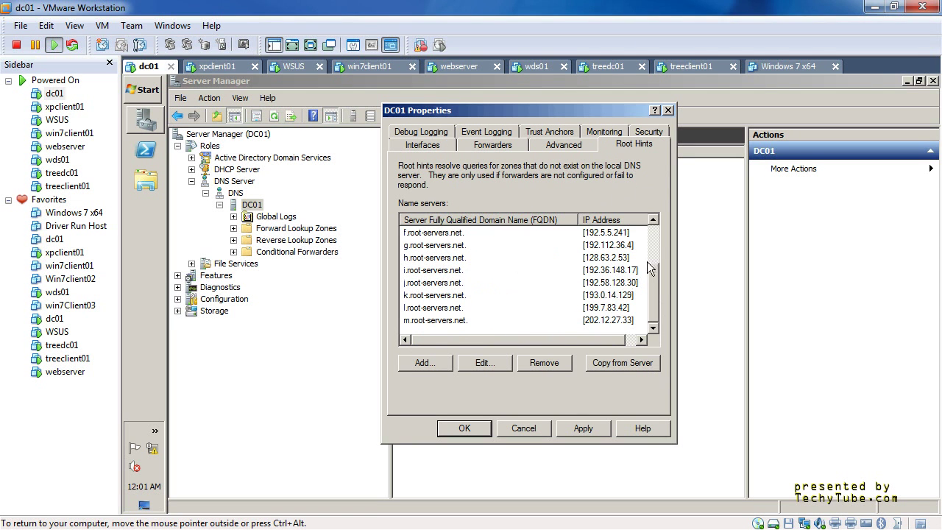
# Step: Review the start of DC01's root hints list, plus its debug logging and event logging options
pyautogui.click(655, 233)
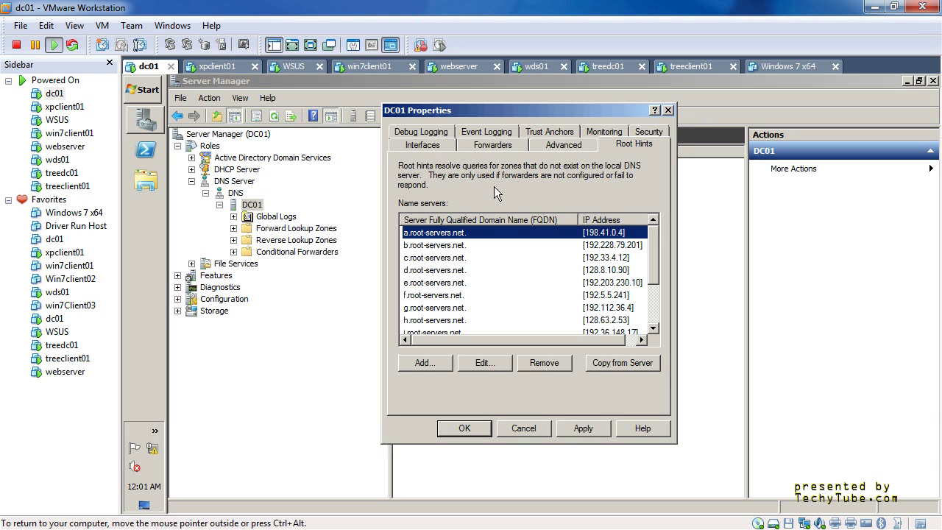
pyautogui.click(441, 134)
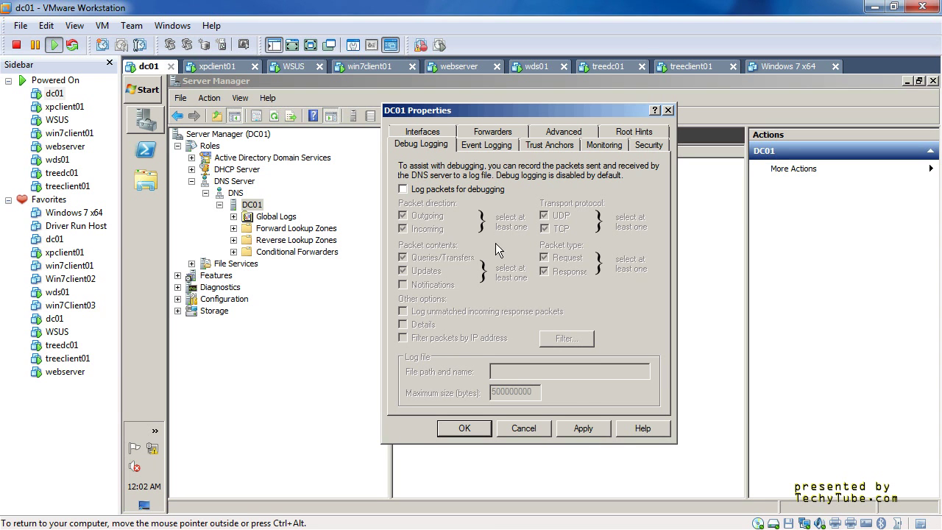
pyautogui.click(492, 143)
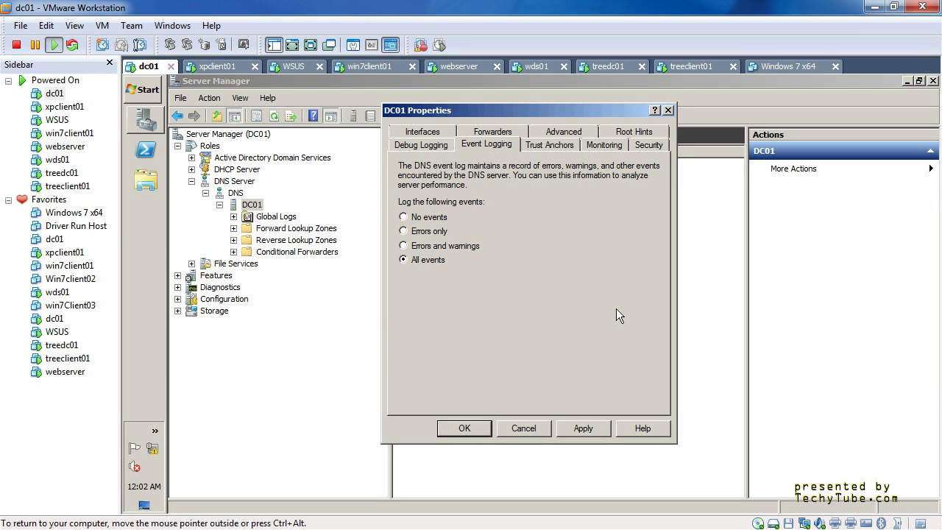
# Step: Review DC01's trust anchors and the blank form for a new DNSKEY trust anchor, cancelling it without adding one
pyautogui.click(549, 144)
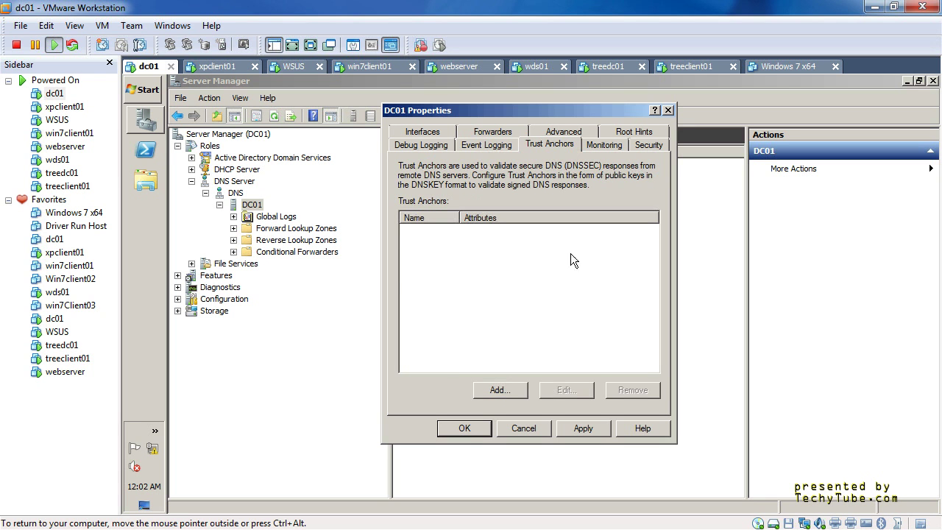
pyautogui.click(524, 389)
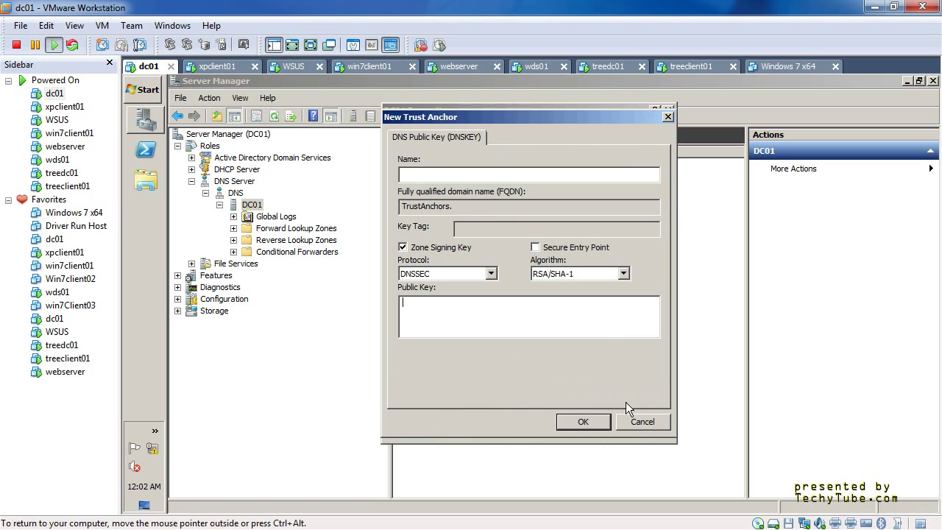
pyautogui.click(642, 422)
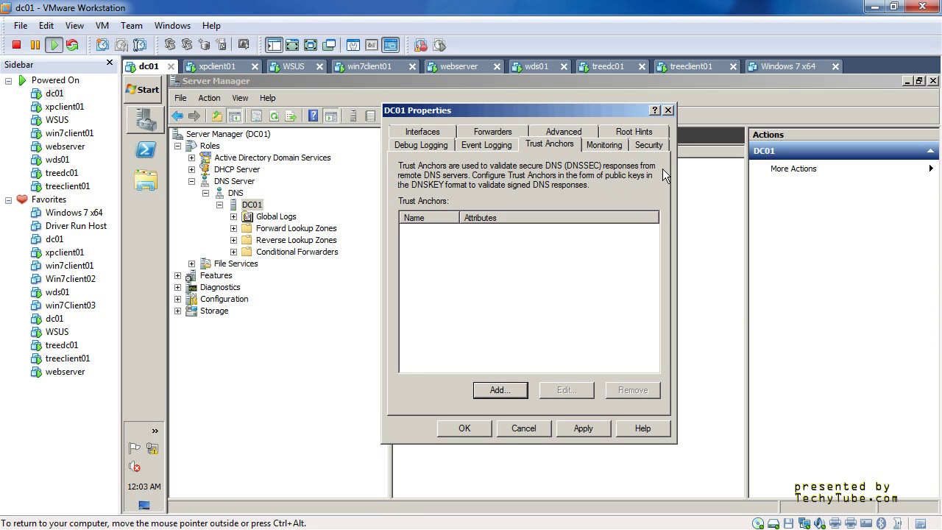
pyautogui.click(569, 148)
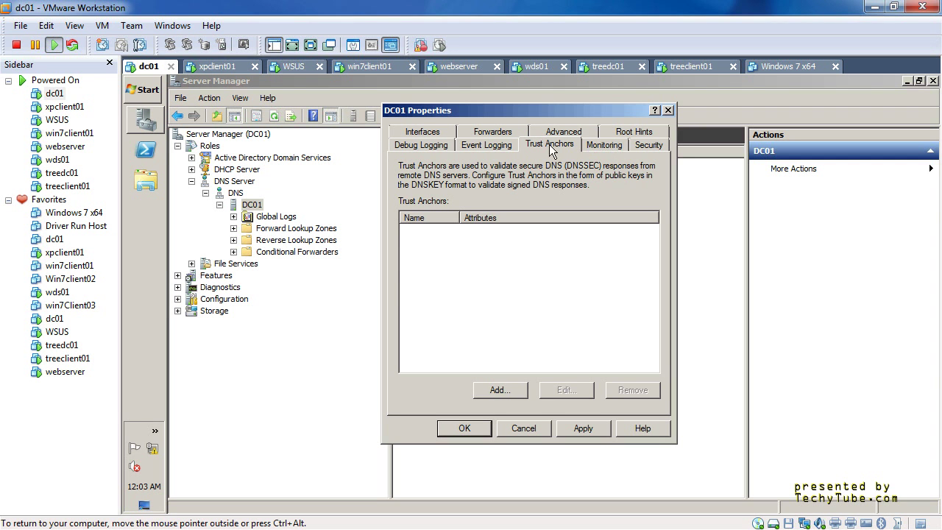
# Step: Run an immediate monitoring test on DC01 with both a simple query and a recursive query to other DNS servers
pyautogui.click(598, 146)
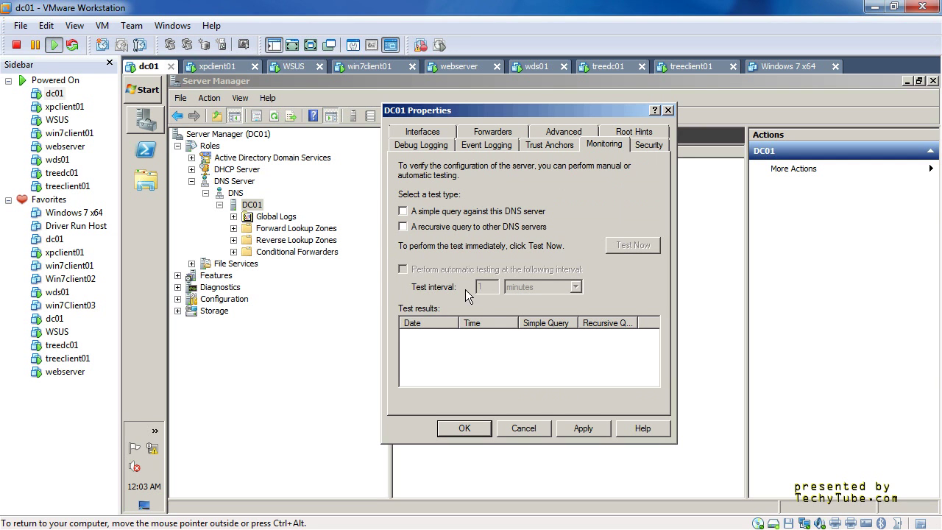
pyautogui.click(459, 214)
pyautogui.click(464, 228)
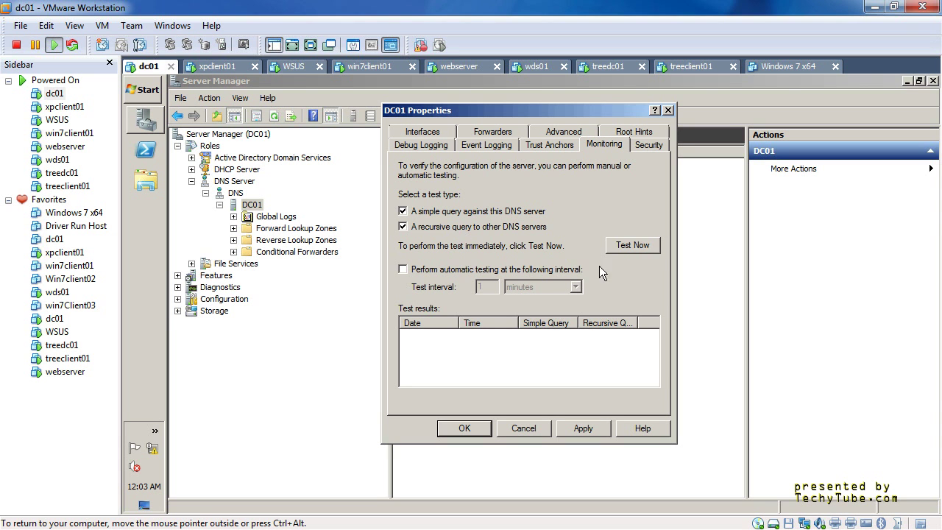
pyautogui.click(624, 249)
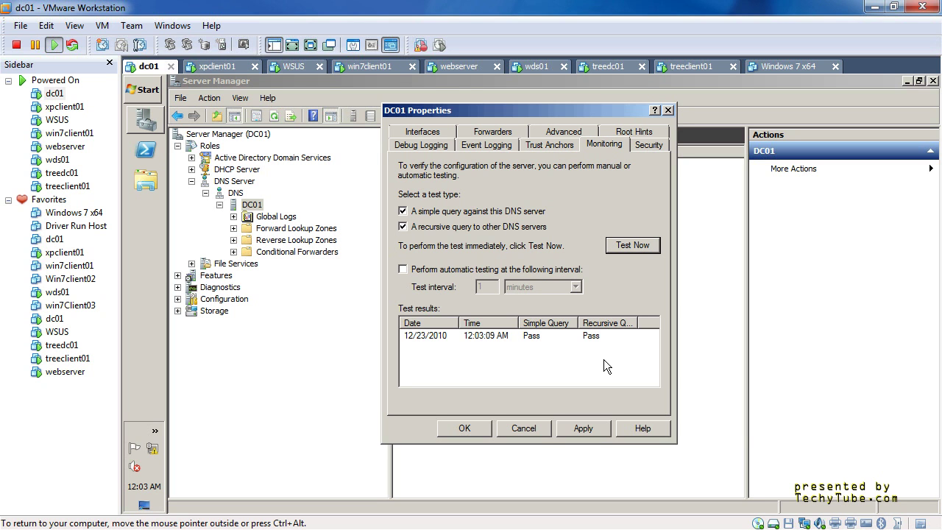
# Step: Examine the DNS server permissions of the DnsAdmins, Domain Admins, Enterprise Admins and Administrators groups on DC01
pyautogui.click(648, 144)
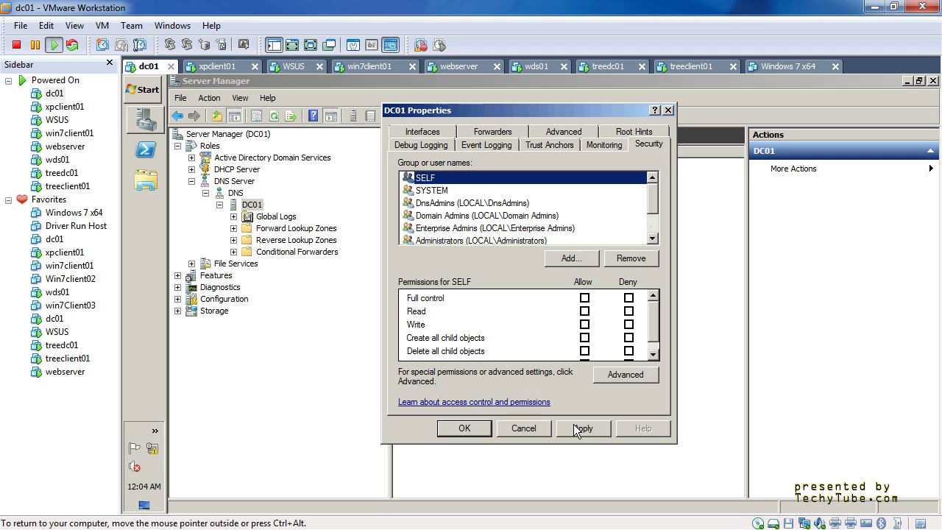
pyautogui.click(452, 203)
pyautogui.click(459, 215)
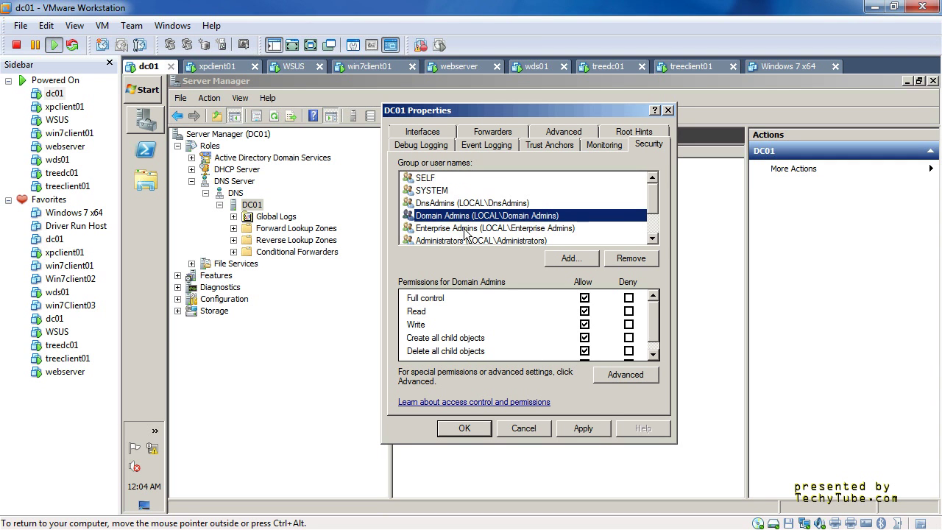
pyautogui.click(465, 229)
pyautogui.click(474, 240)
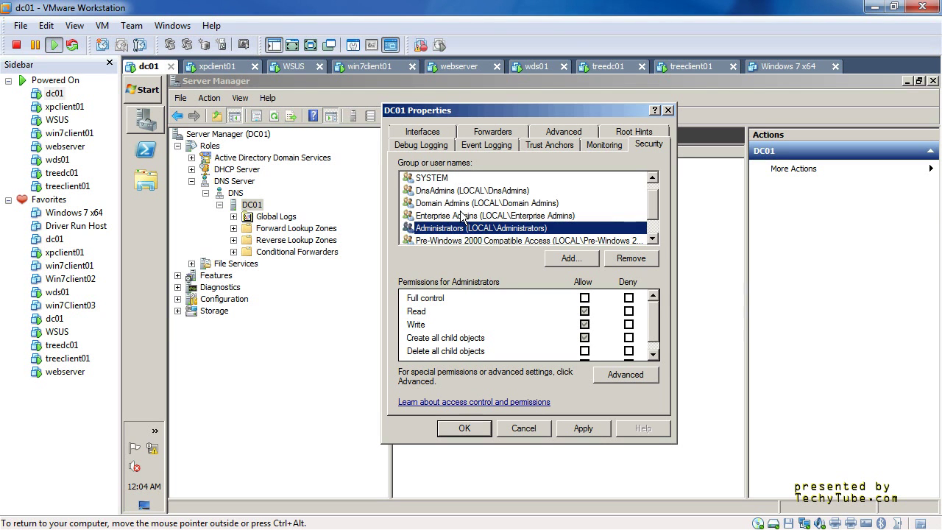
pyautogui.click(464, 203)
pyautogui.click(469, 216)
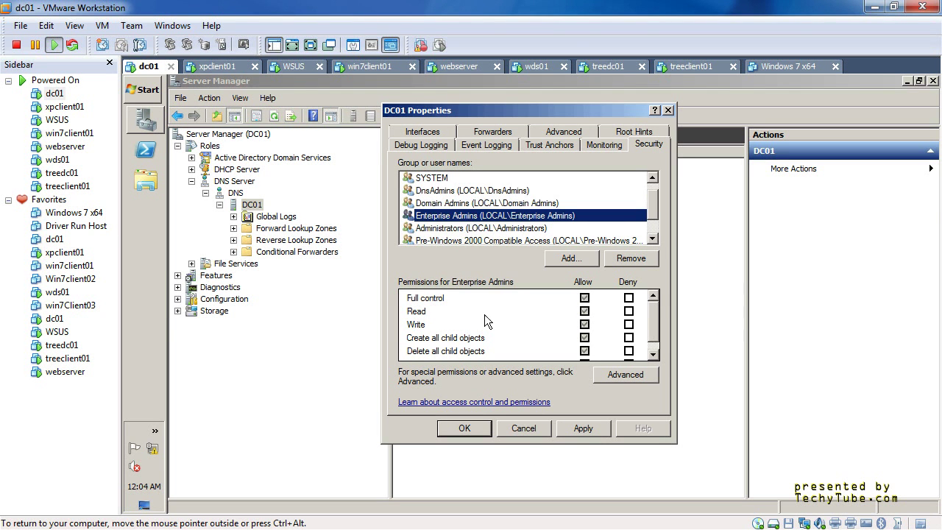
# Step: Recheck the DnsAdmins group's permissions, accept and close DC01's properties, and release input from the virtual machine
pyautogui.click(653, 188)
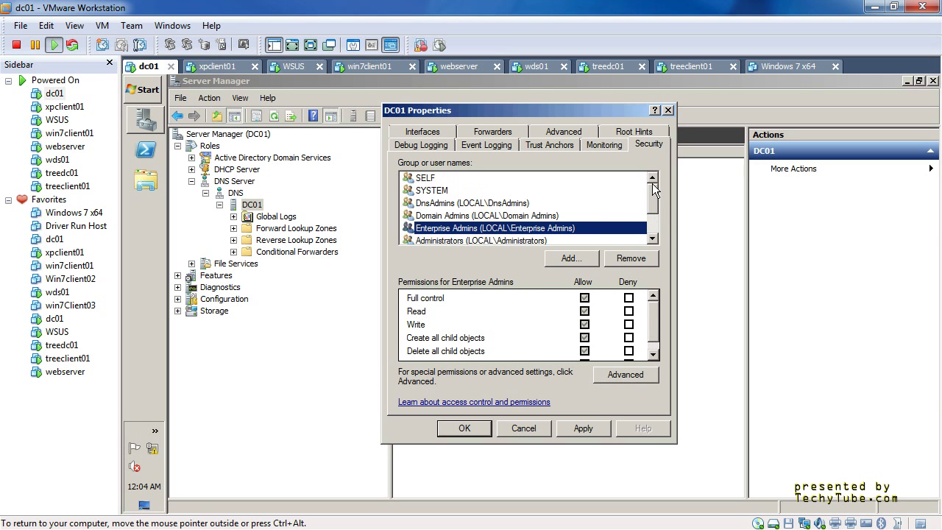
pyautogui.click(535, 203)
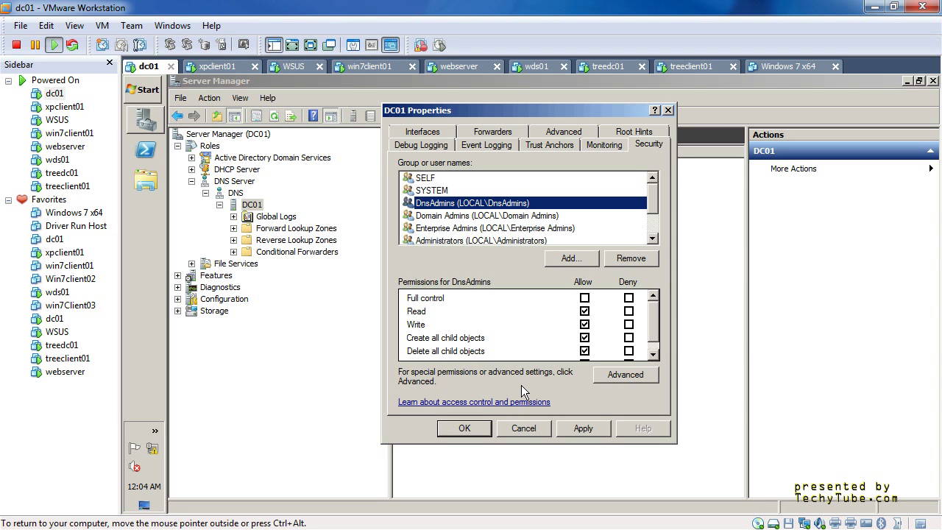
pyautogui.click(478, 433)
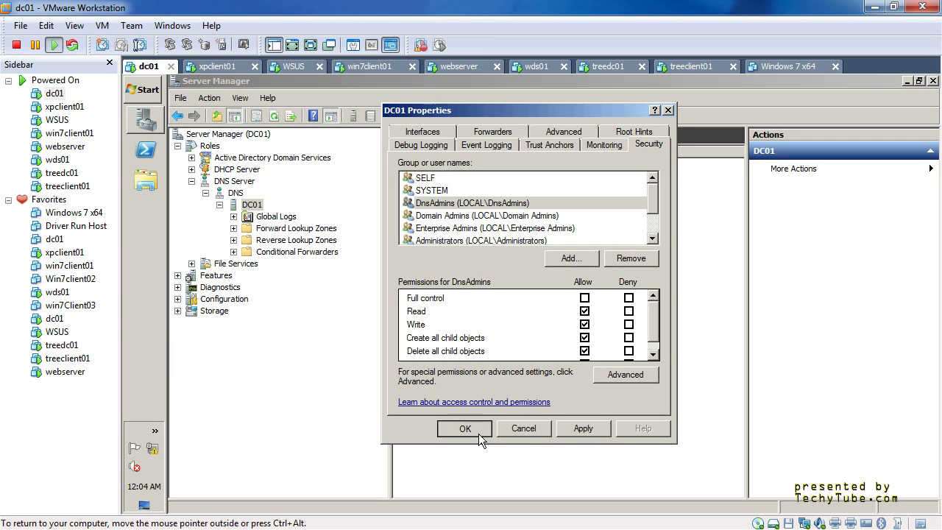
pyautogui.hotkey('ctrl', 'alt')
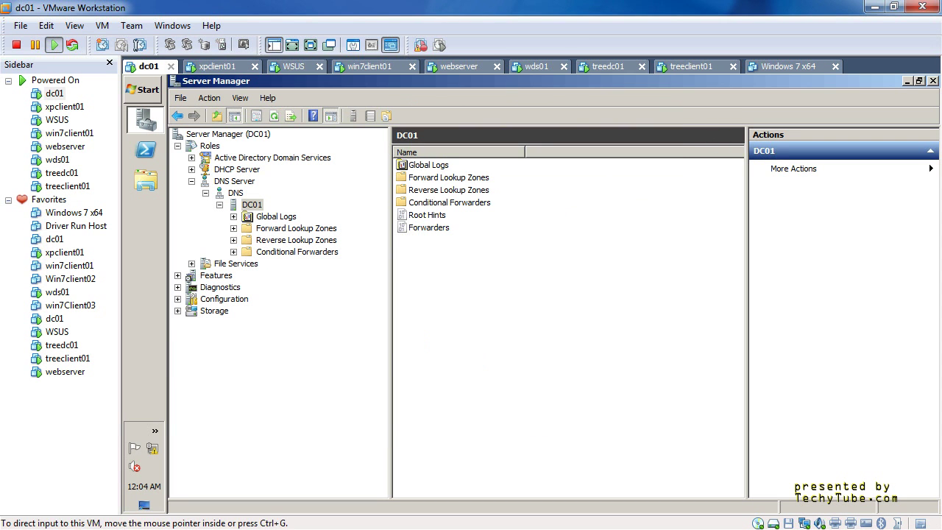